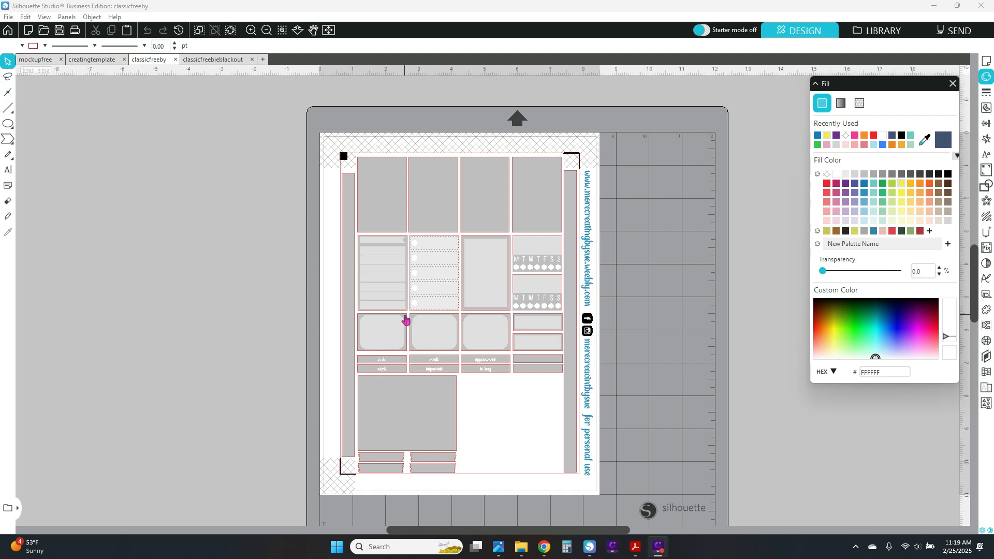
Fill the rounded box and its to do and work labels with purple.
click(394, 364)
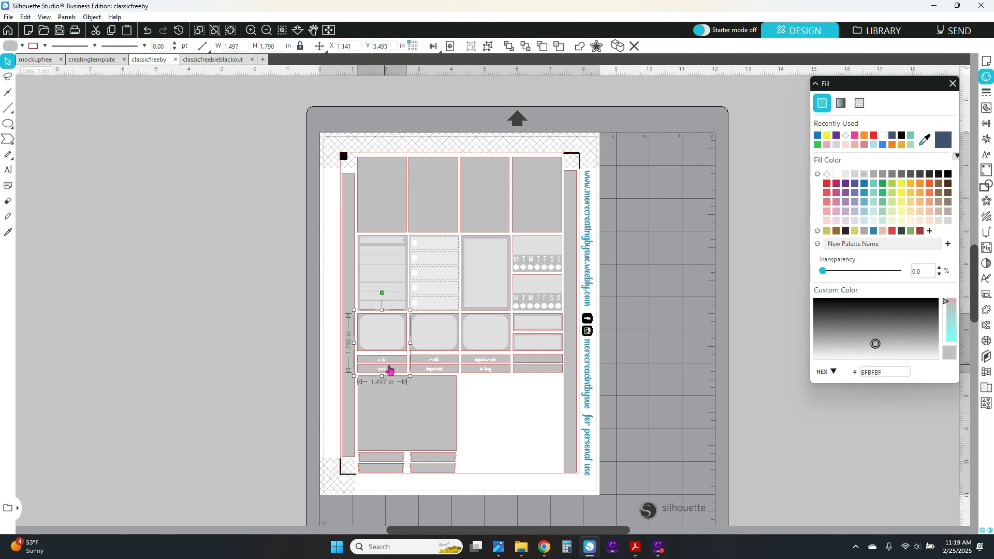
click(836, 136)
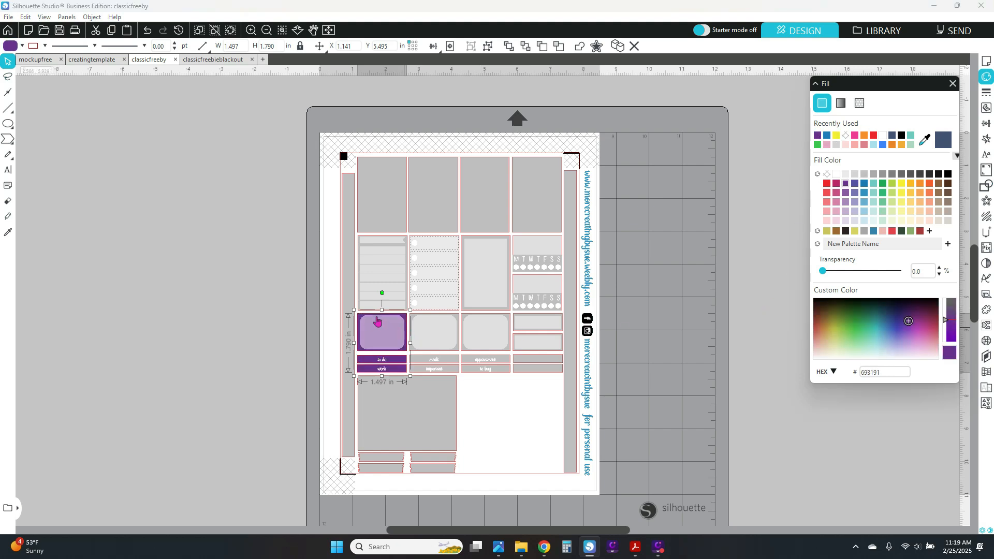
Give the selected label and weekday text group a black fill and a black outline.
click(437, 365)
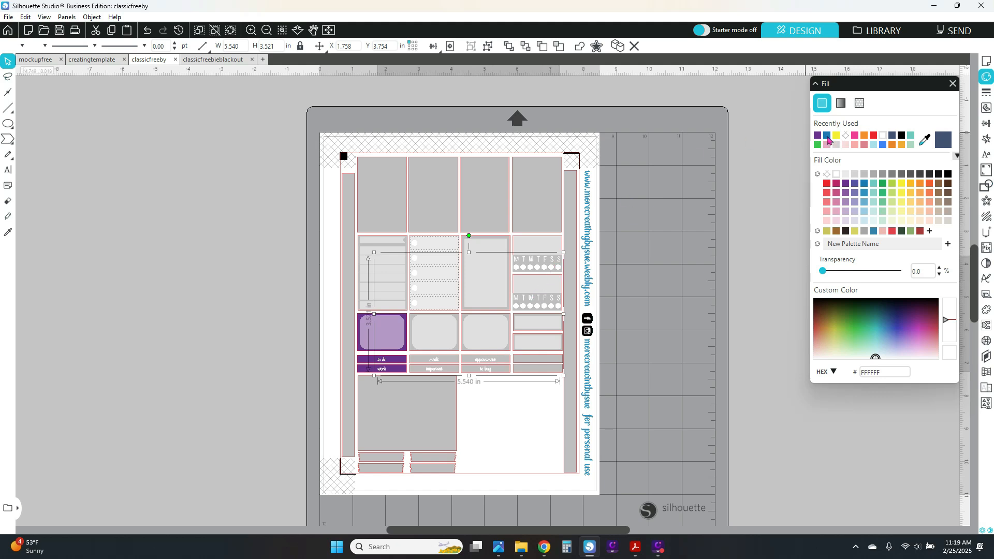
click(901, 136)
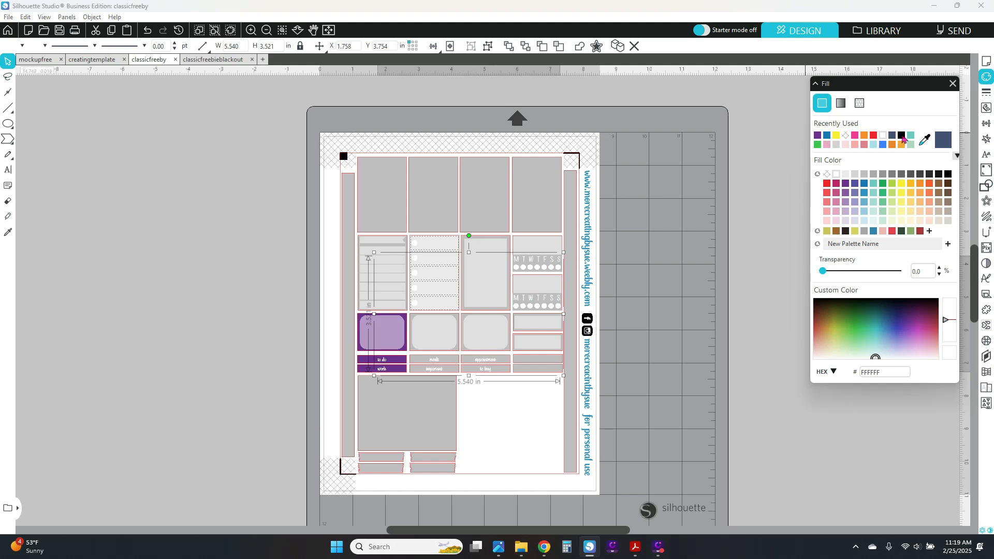
click(46, 46)
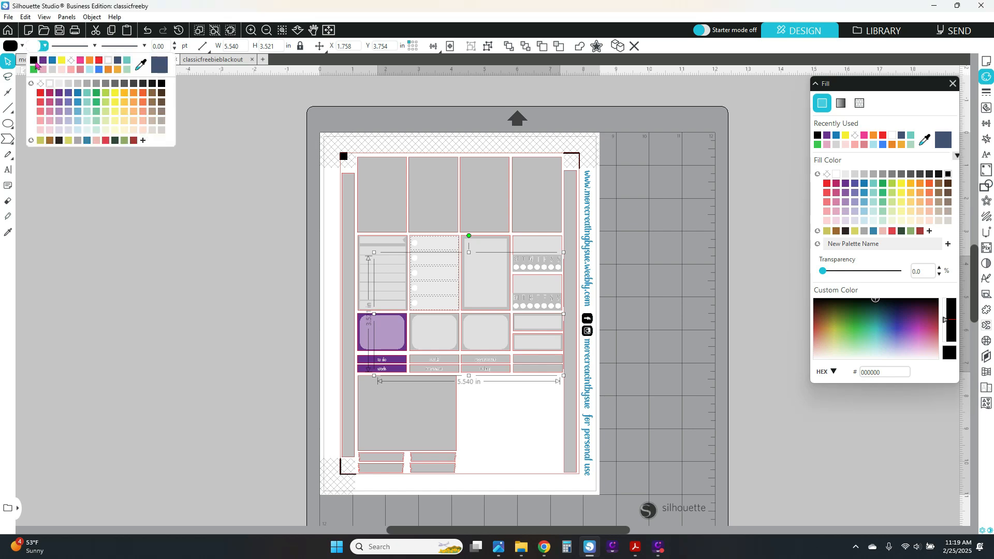
click(34, 60)
click(134, 315)
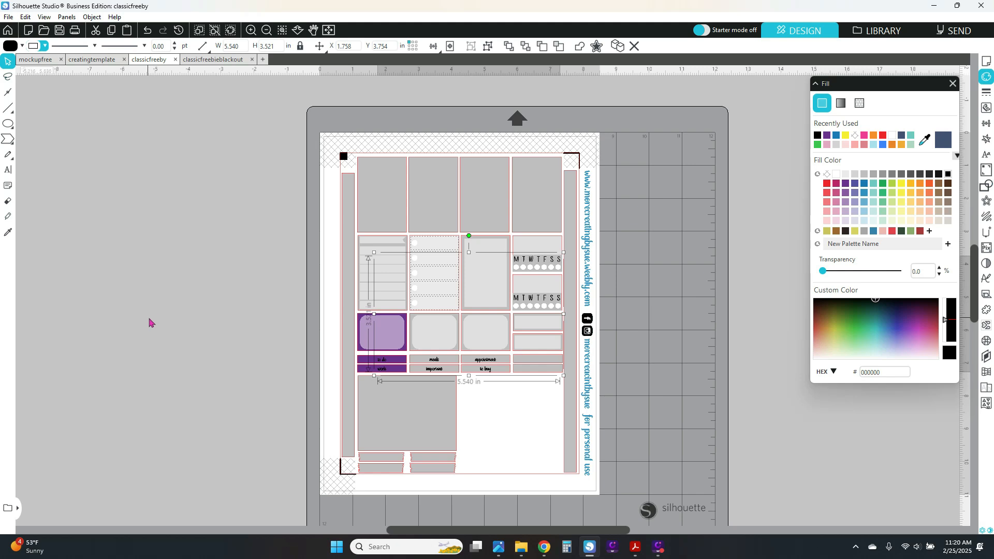
Switch to the creatingtemplate document and open the Multiple Undo history to review earlier actions.
click(97, 60)
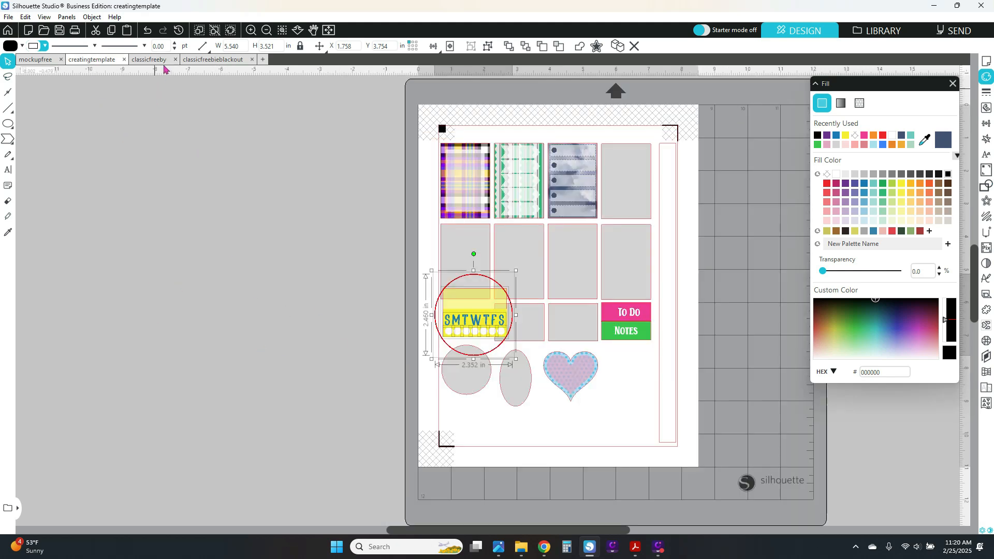
click(179, 30)
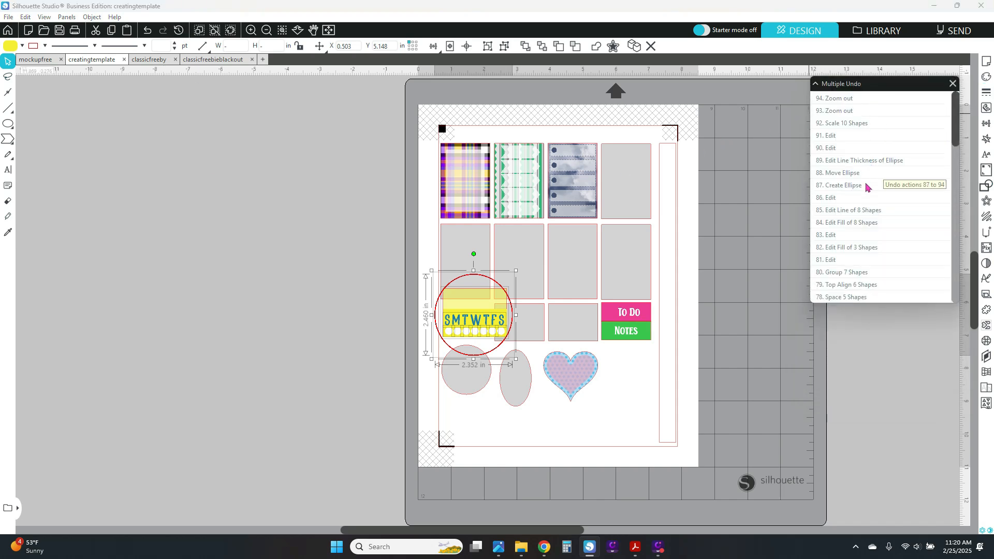
scroll(456, 341, up, 1)
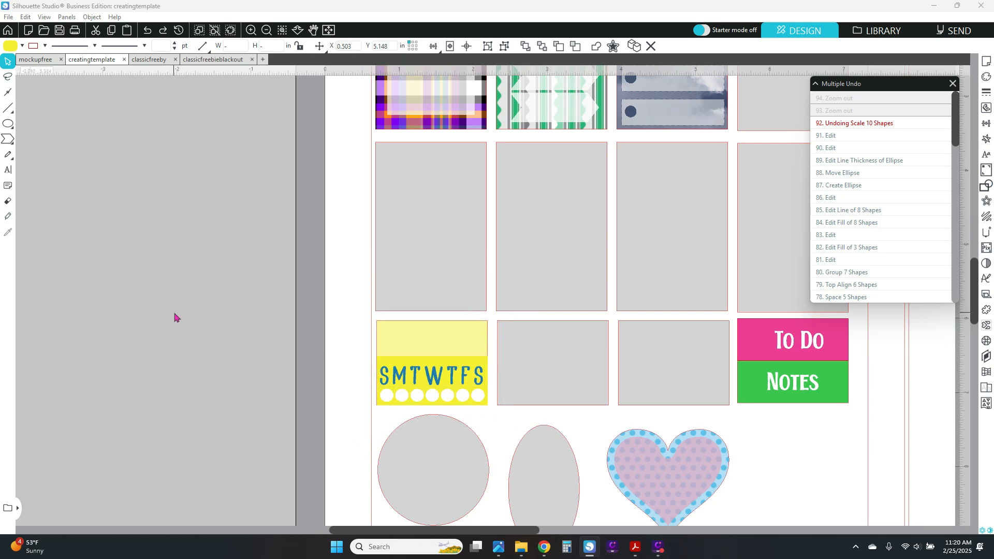
scroll(176, 266, down, 1)
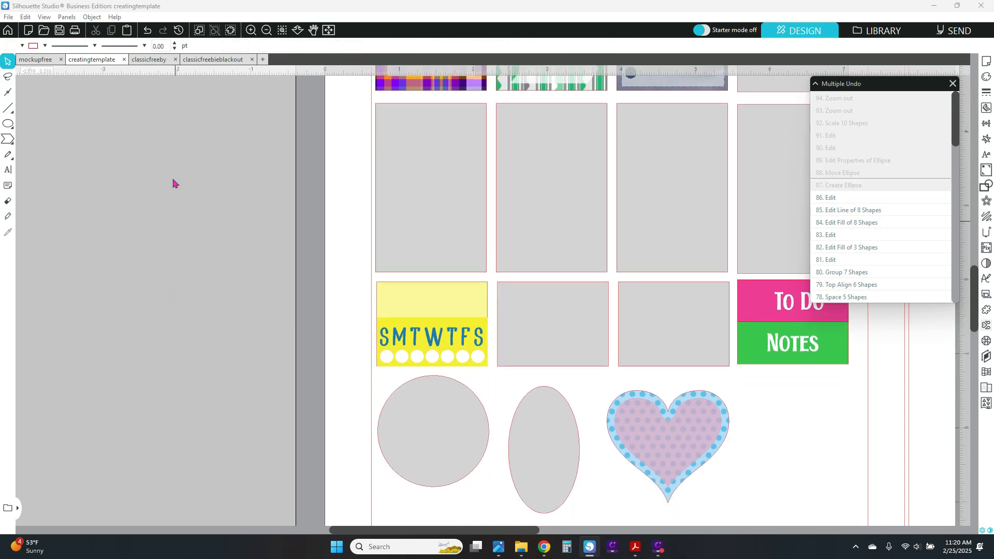
click(265, 31)
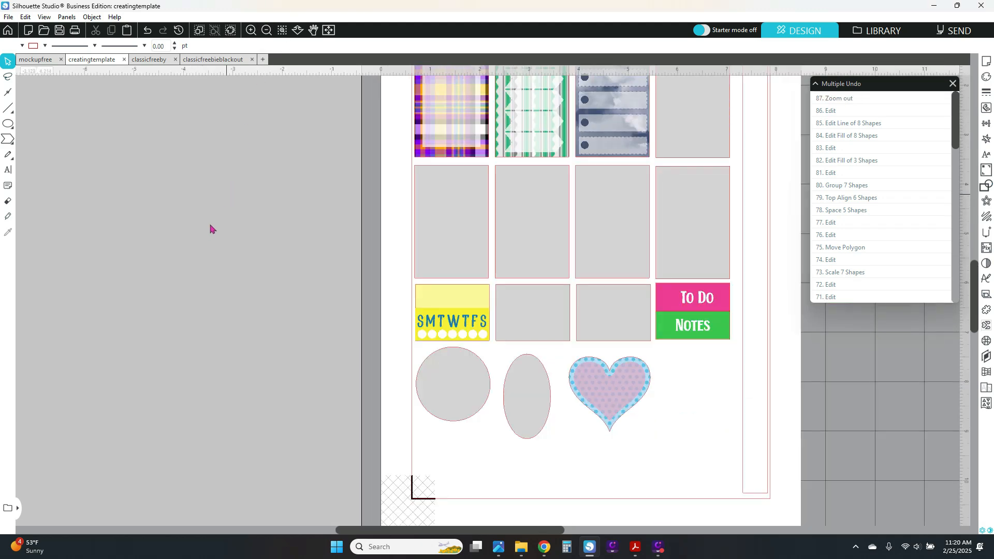
click(266, 31)
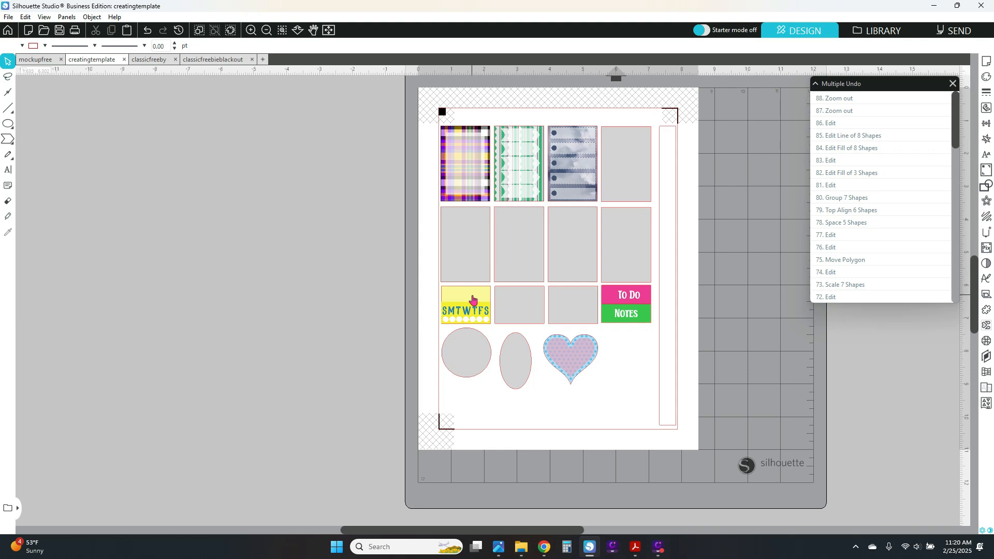
Group the top-right rectangle, the middle-right rectangle and the SMTWTFS block.
click(634, 157)
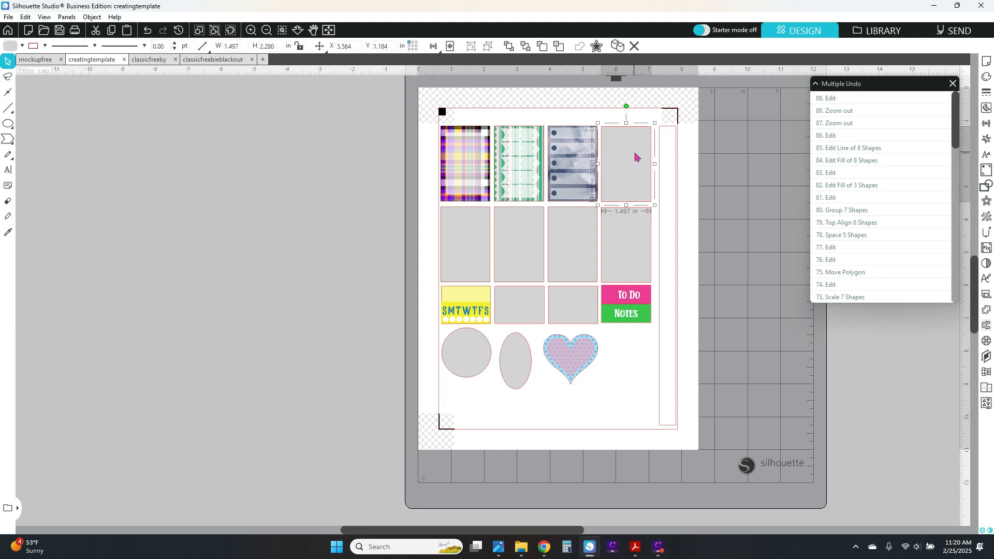
shift+click(638, 245)
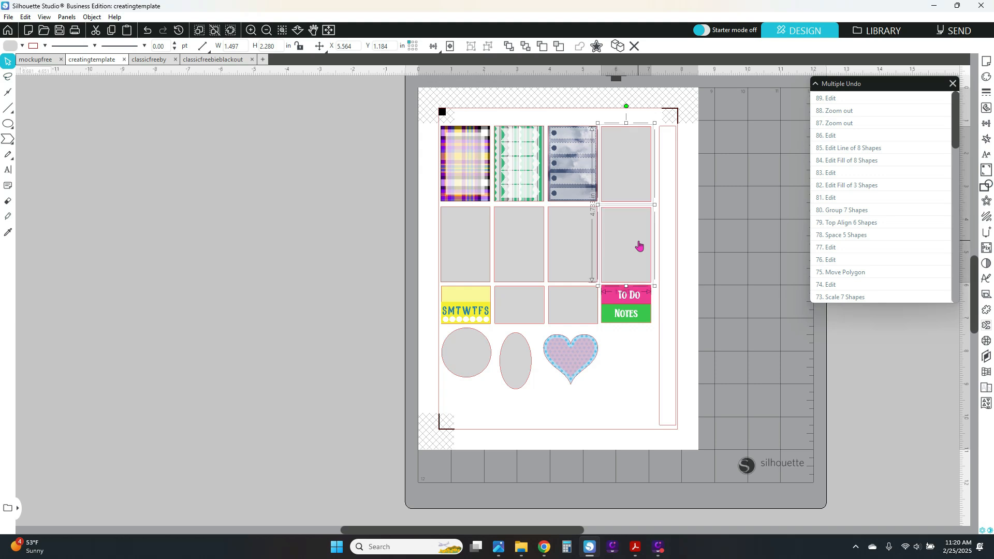
shift+click(451, 294)
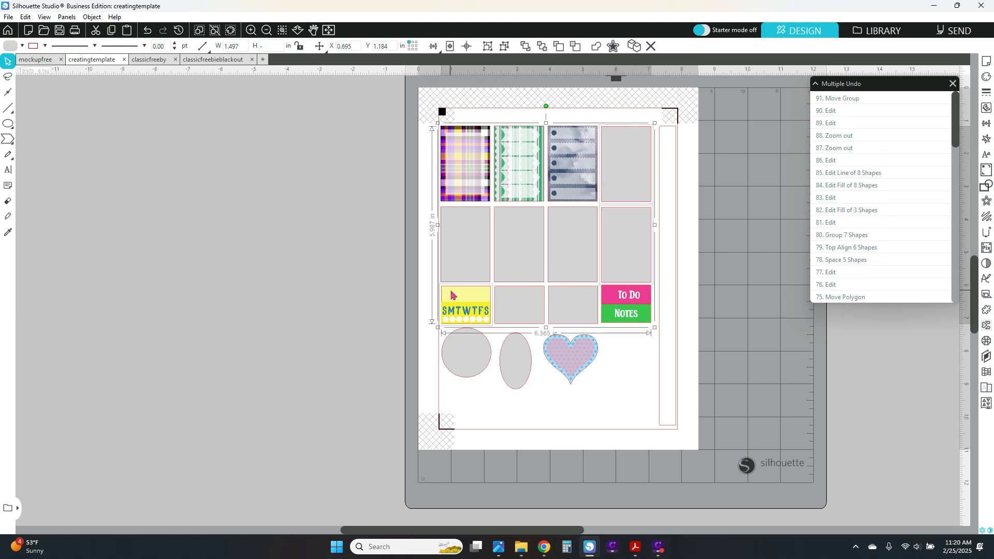
click(488, 47)
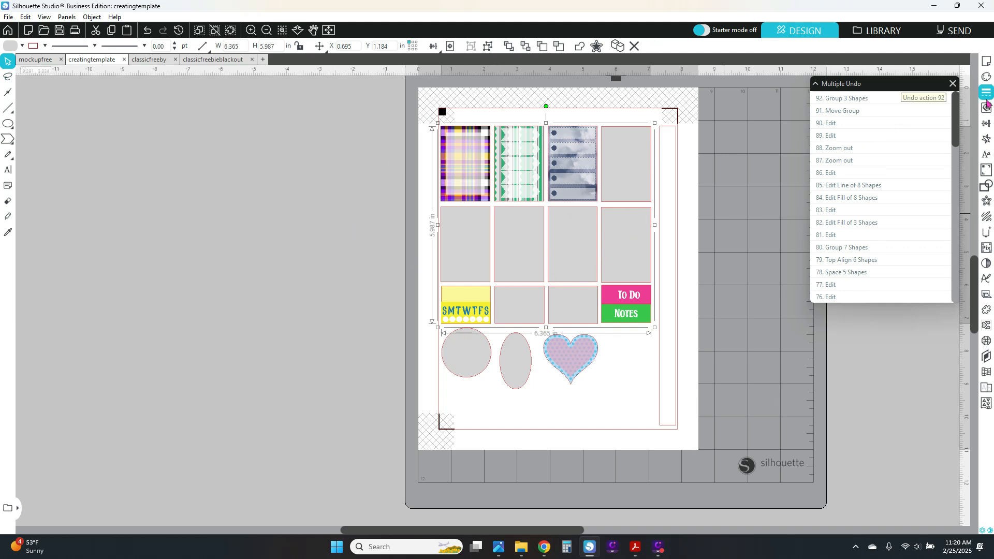
Apply the argyle pattern fill to the new group.
click(986, 76)
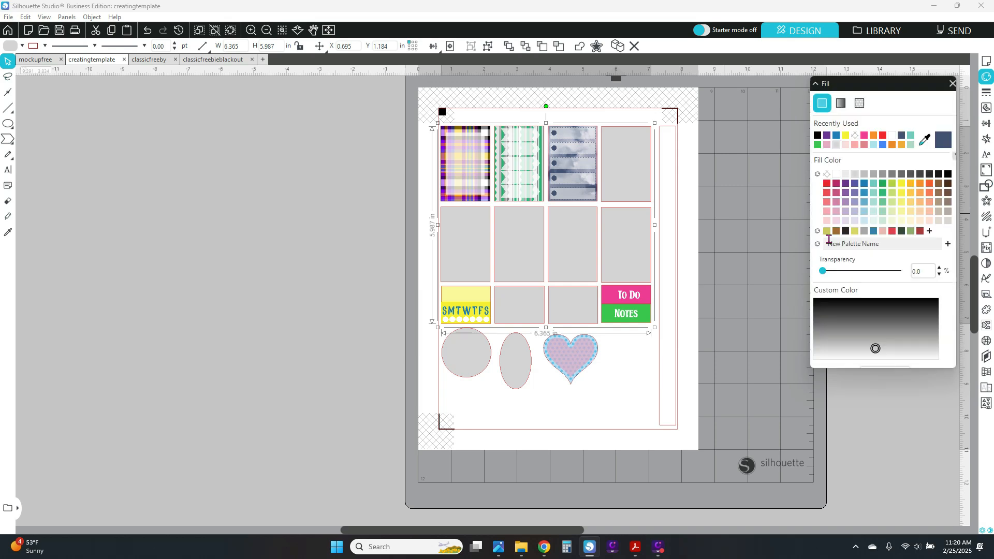
click(835, 211)
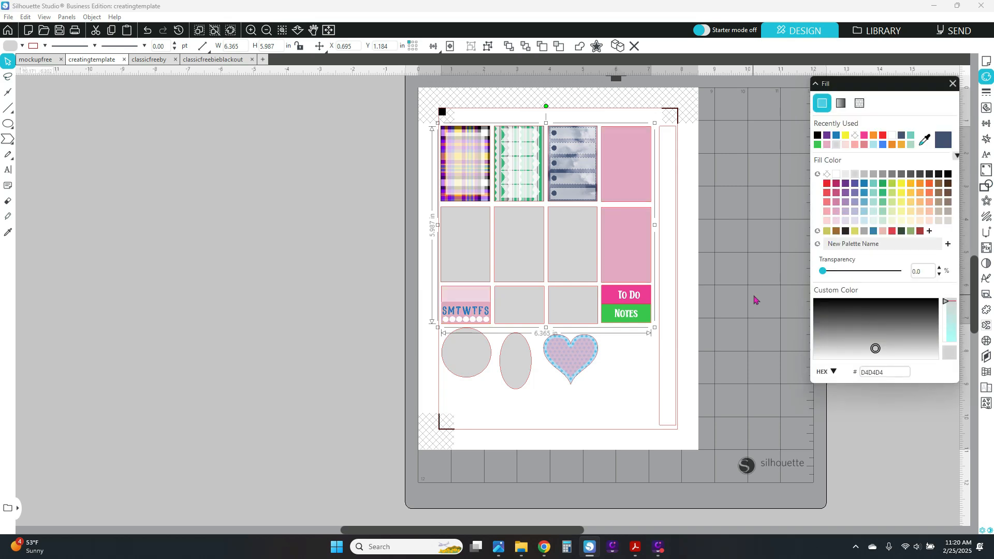
click(859, 102)
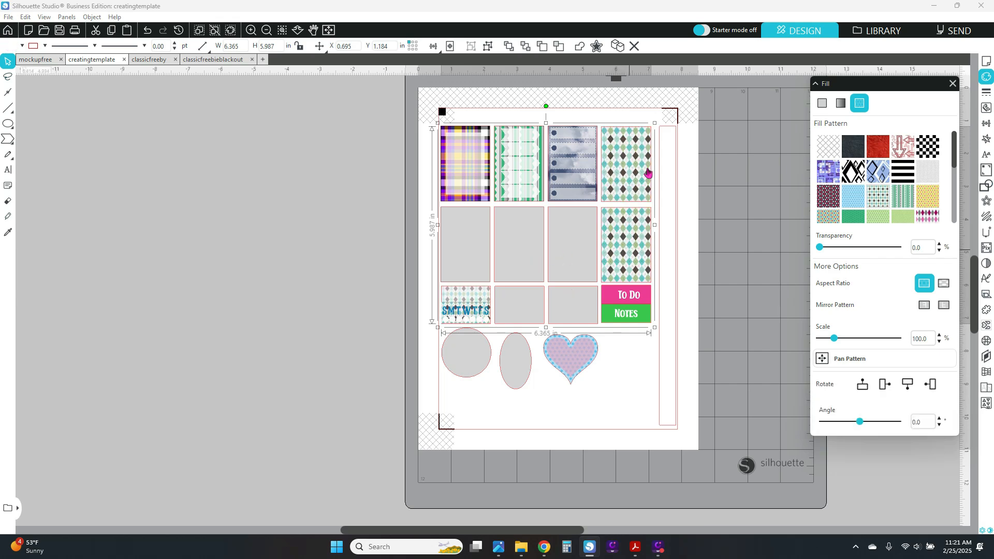
click(377, 266)
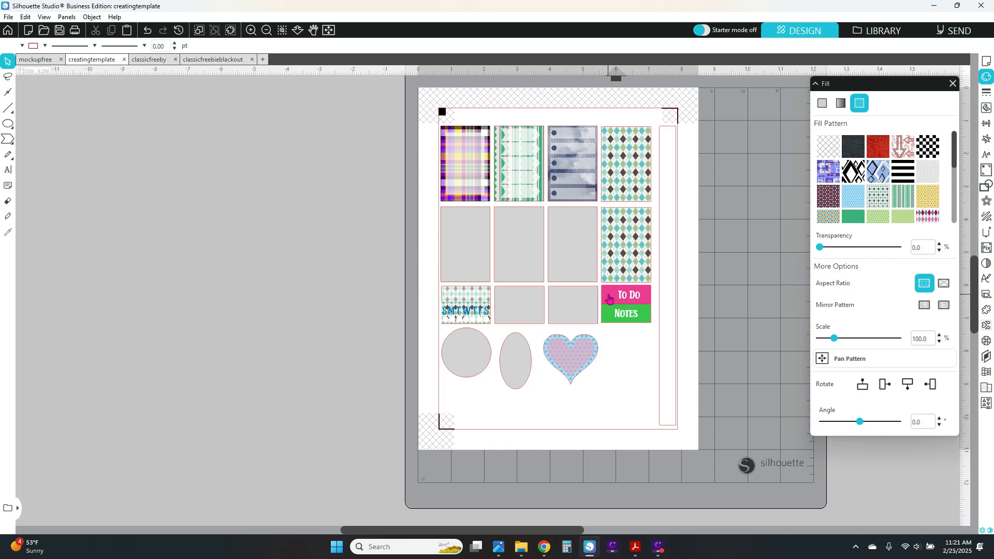
Group the plaid rectangle, the To Do label and the heart.
click(487, 133)
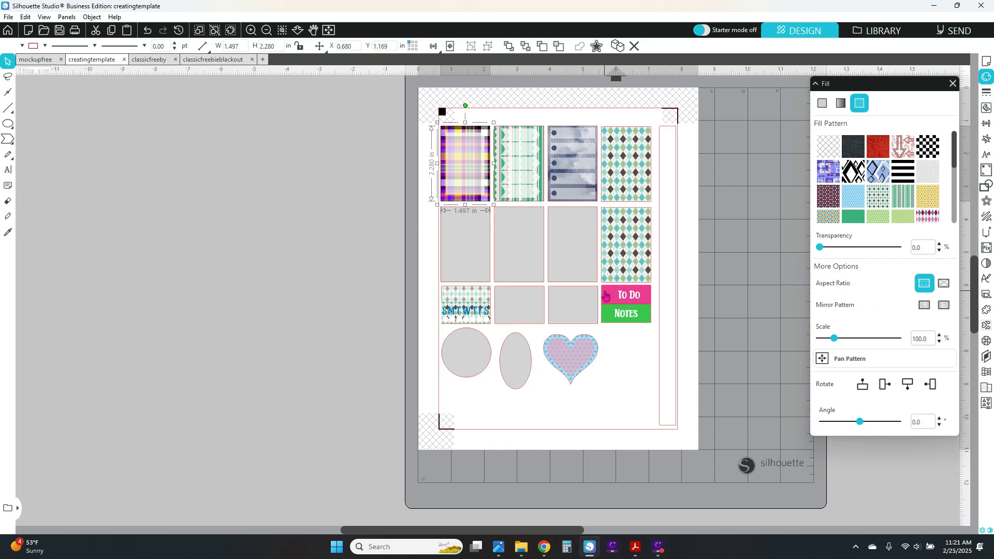
shift+click(605, 295)
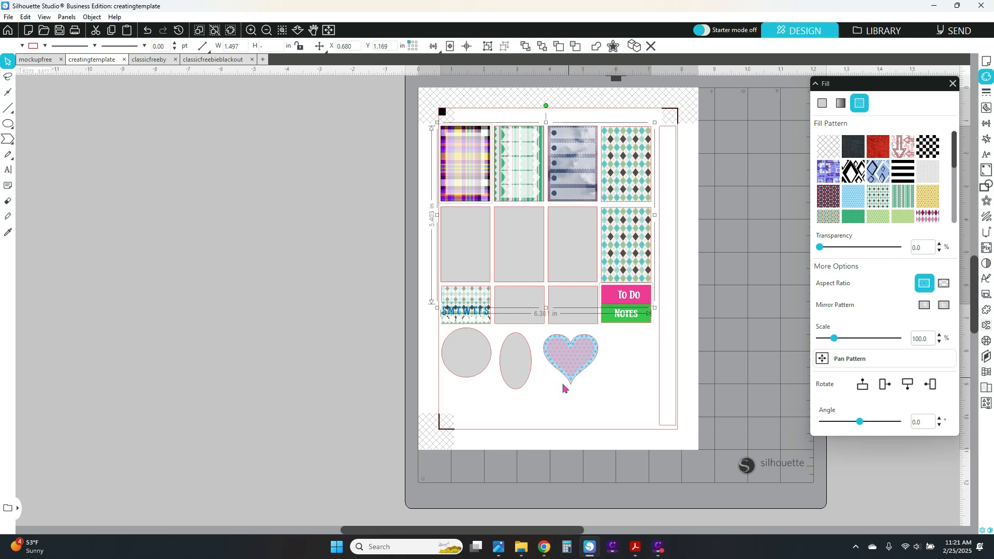
shift+click(593, 364)
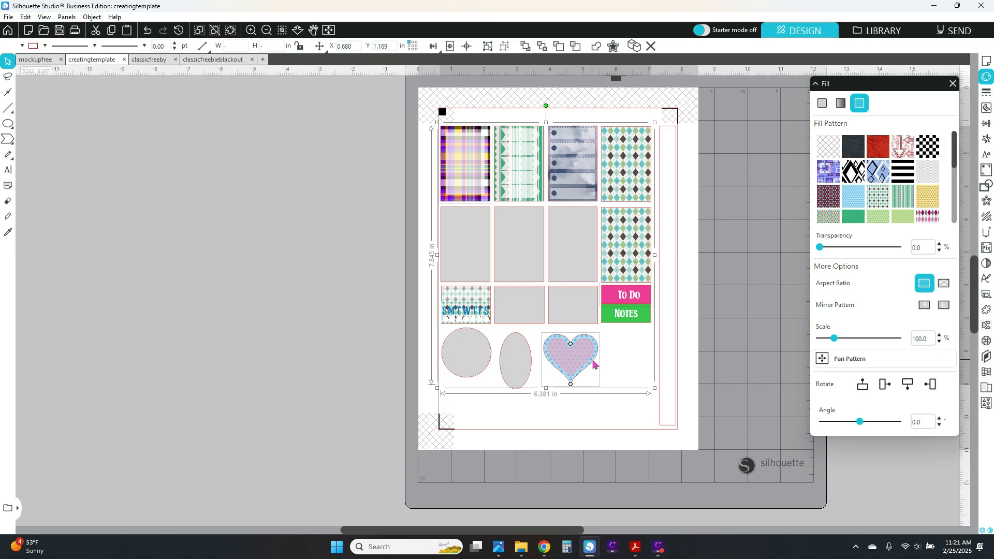
click(487, 47)
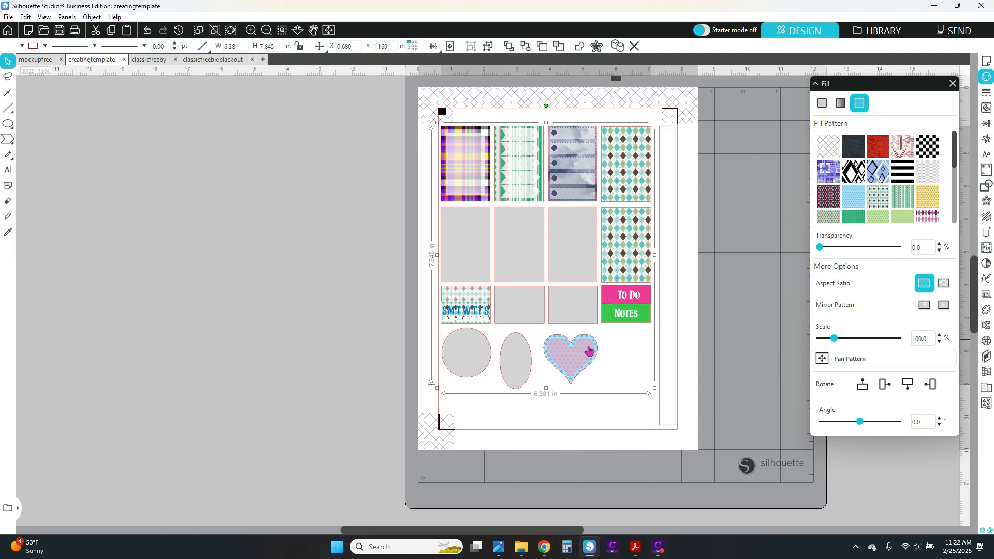
Apply the red textured pattern fill to that group.
click(878, 150)
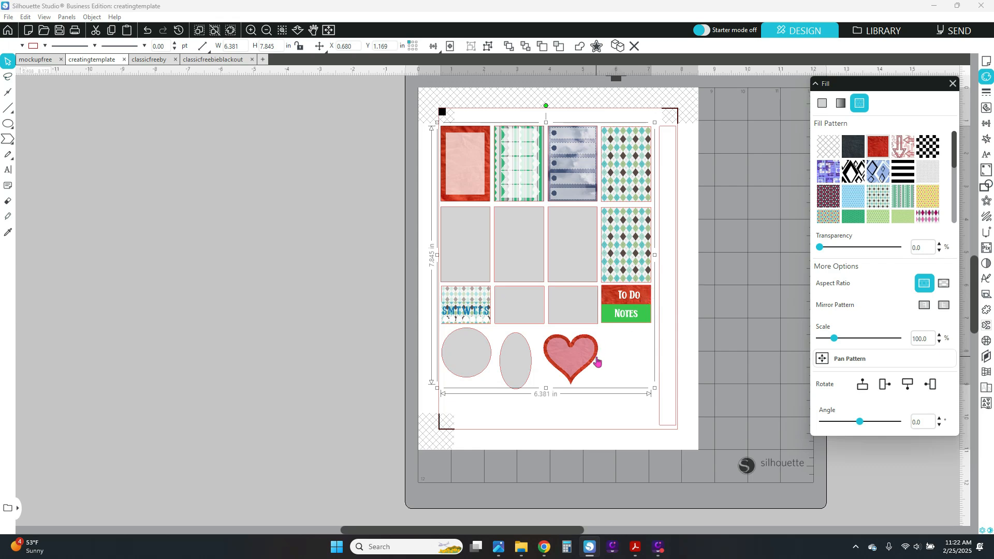
click(570, 361)
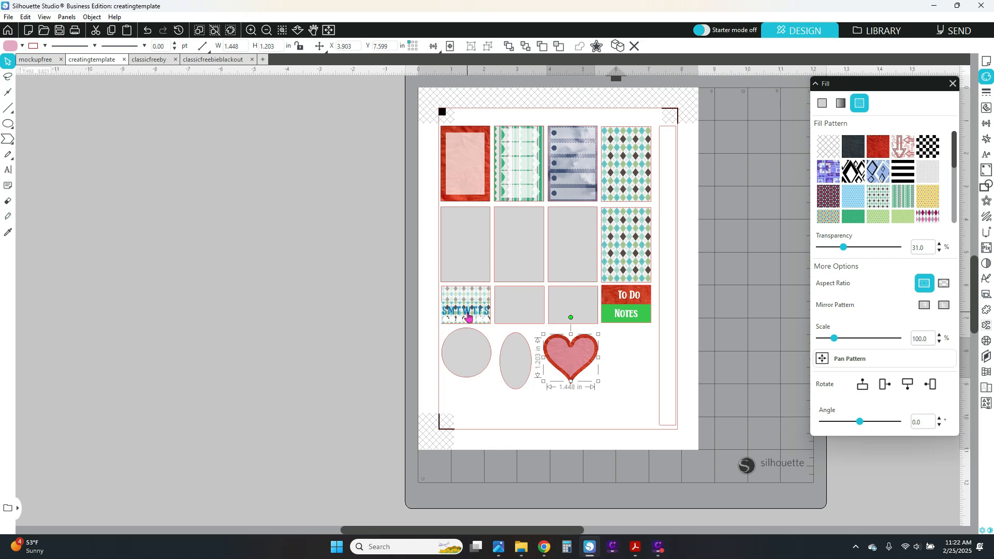
Group the SMTWTFS text with the To Do and Notes text.
click(445, 315)
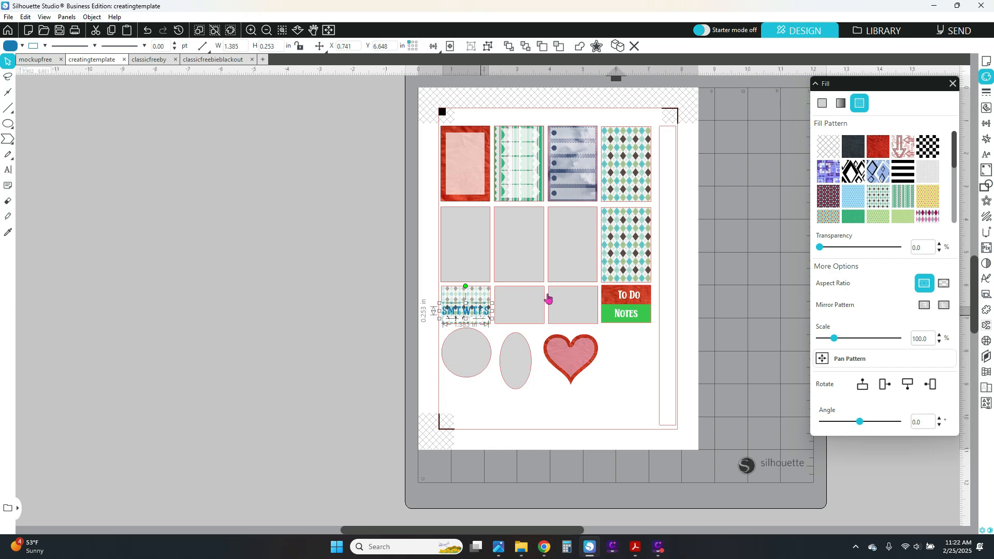
shift+click(630, 308)
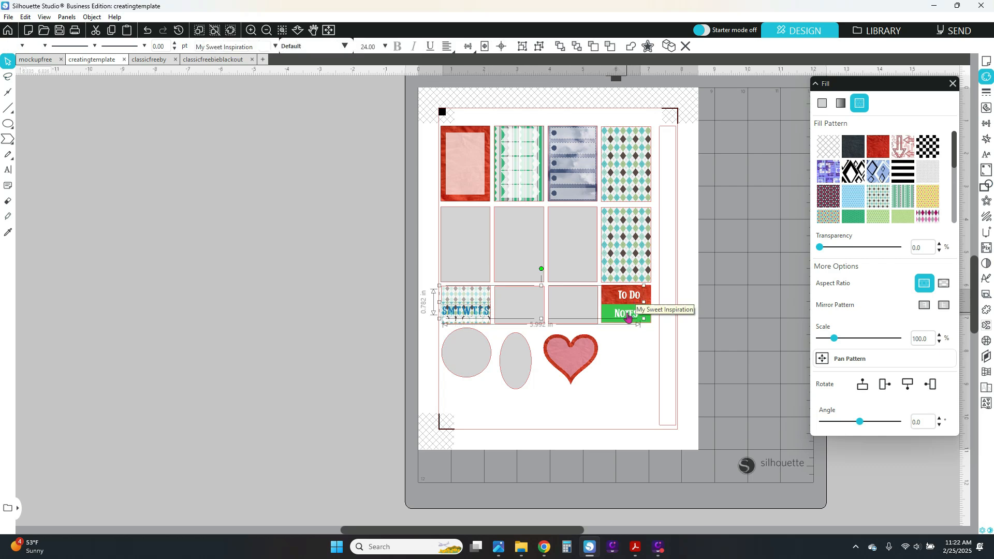
shift+click(627, 315)
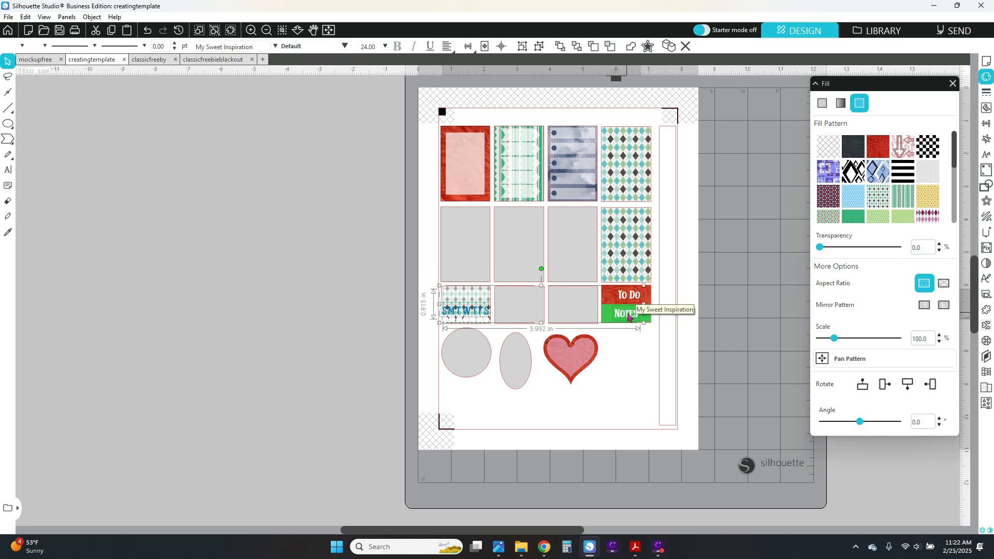
click(521, 47)
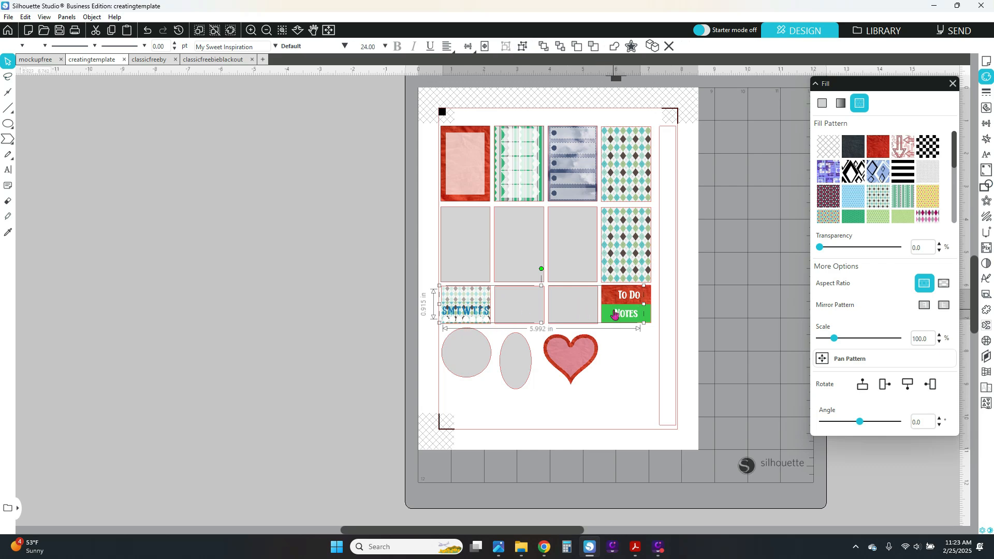
Switch the text group to a solid fill and set its color to light pink F9DADA.
click(821, 104)
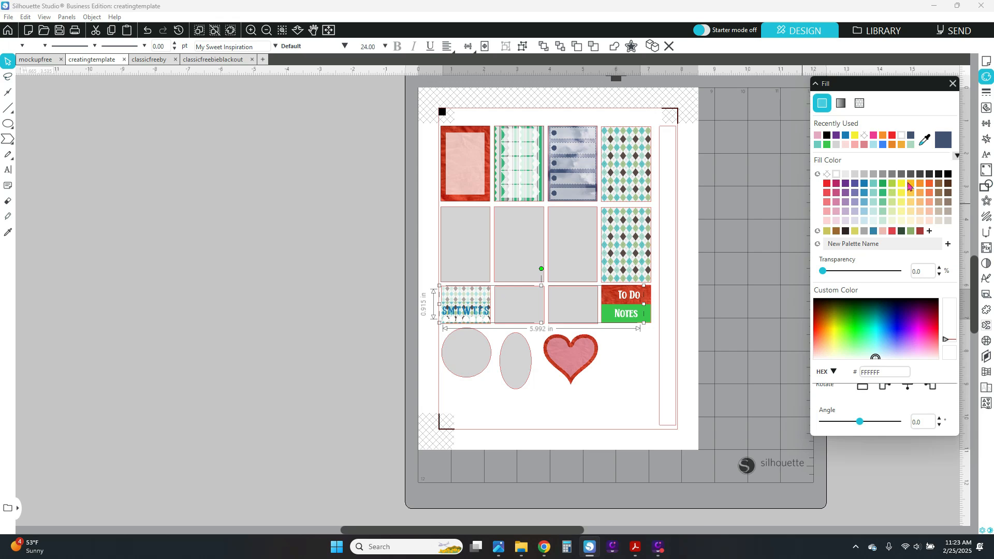
click(903, 186)
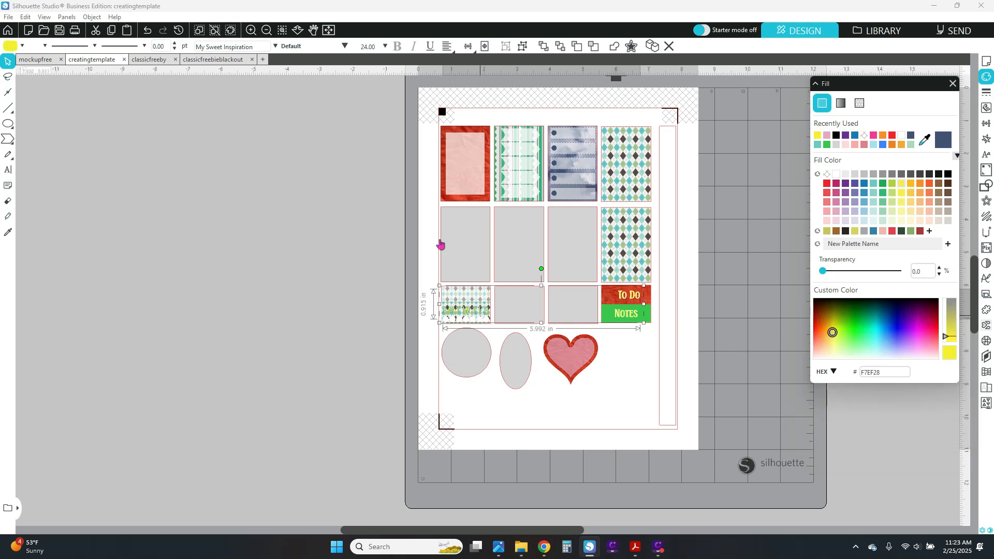
click(250, 31)
click(250, 31)
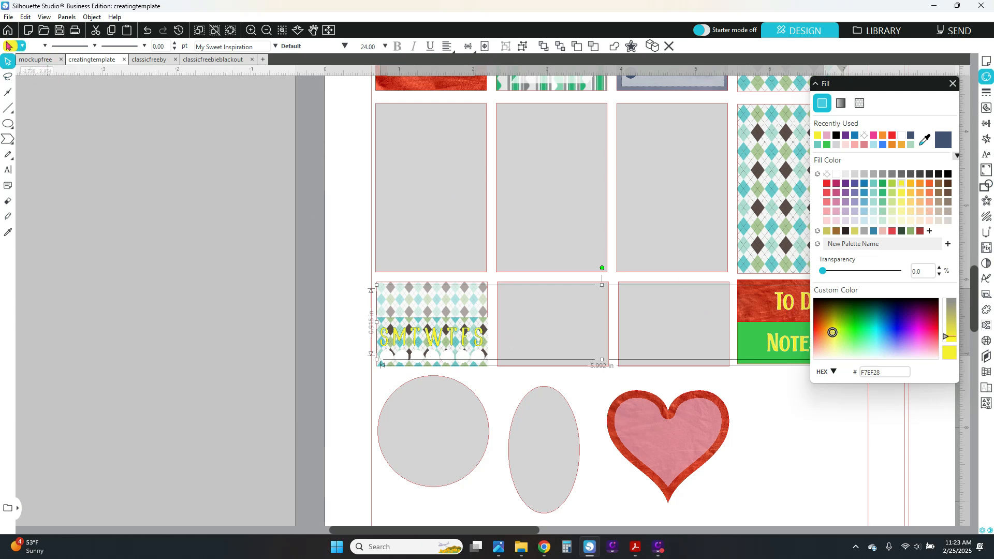
click(46, 48)
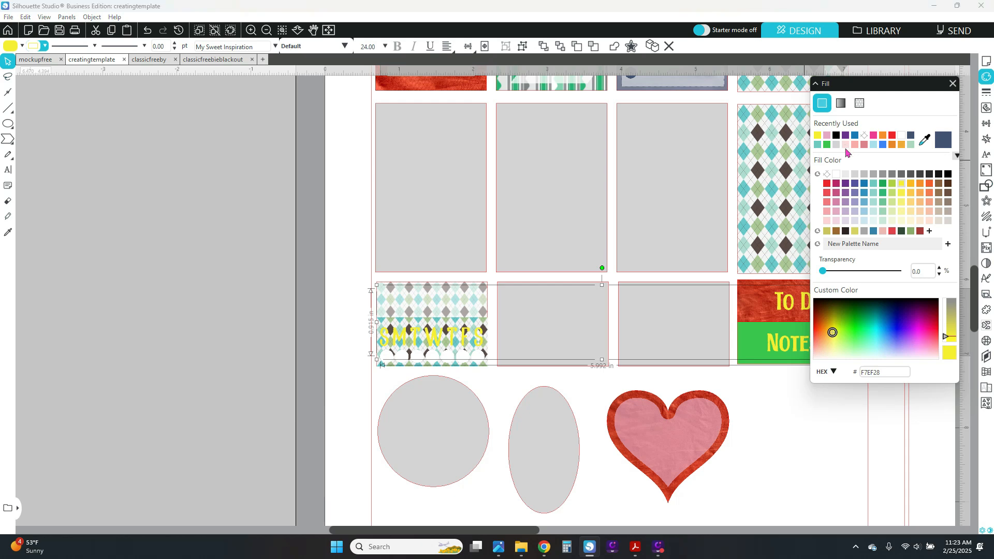
click(826, 221)
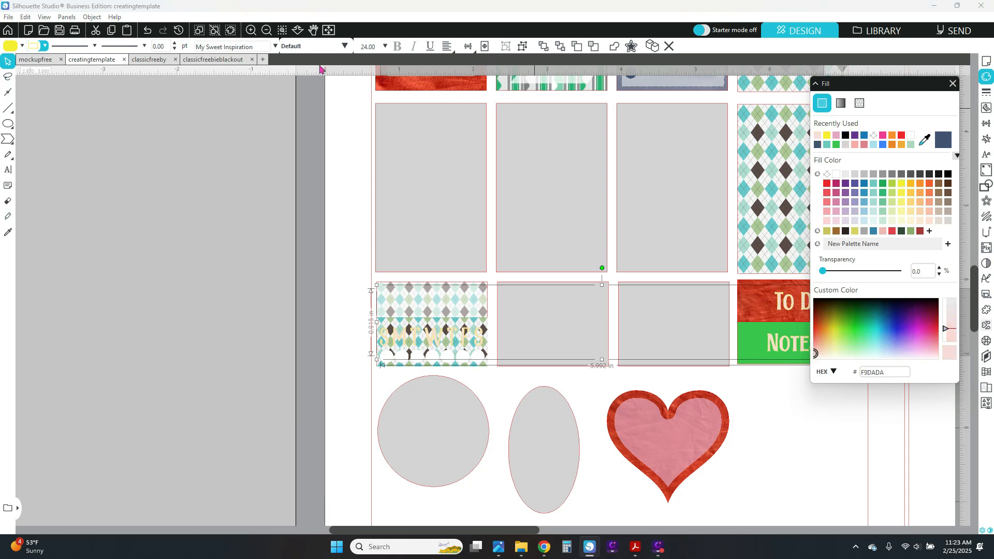
Set the selected text group's line color to a light swatch from the line color palette.
click(45, 47)
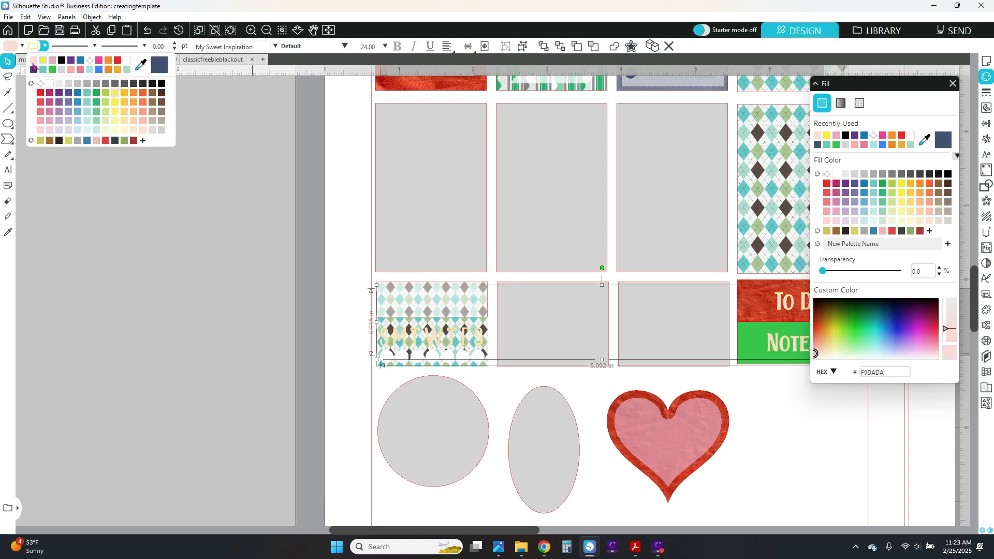
click(34, 62)
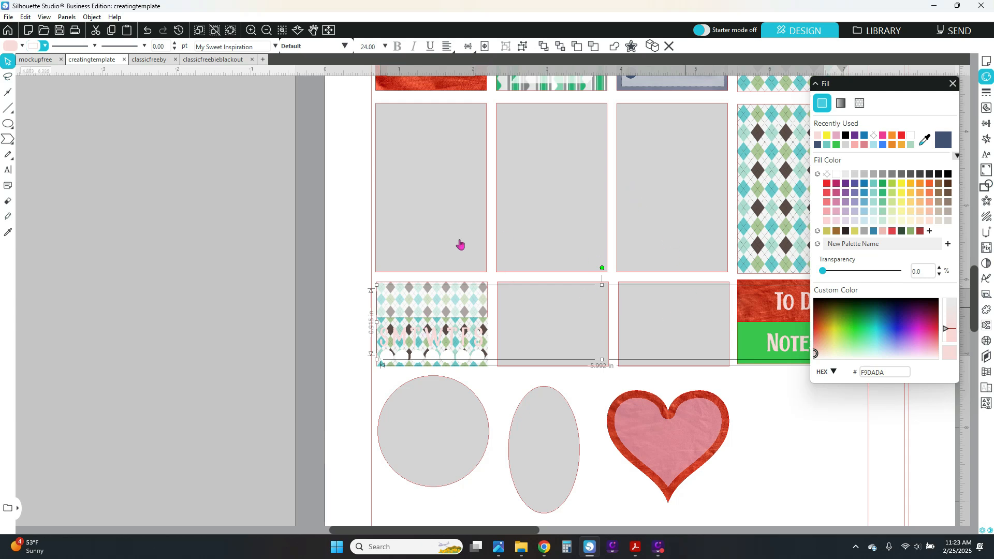
Switch to the classicfreeby template and fill the upper right-column sticker group with teal 6EC9C0.
click(155, 60)
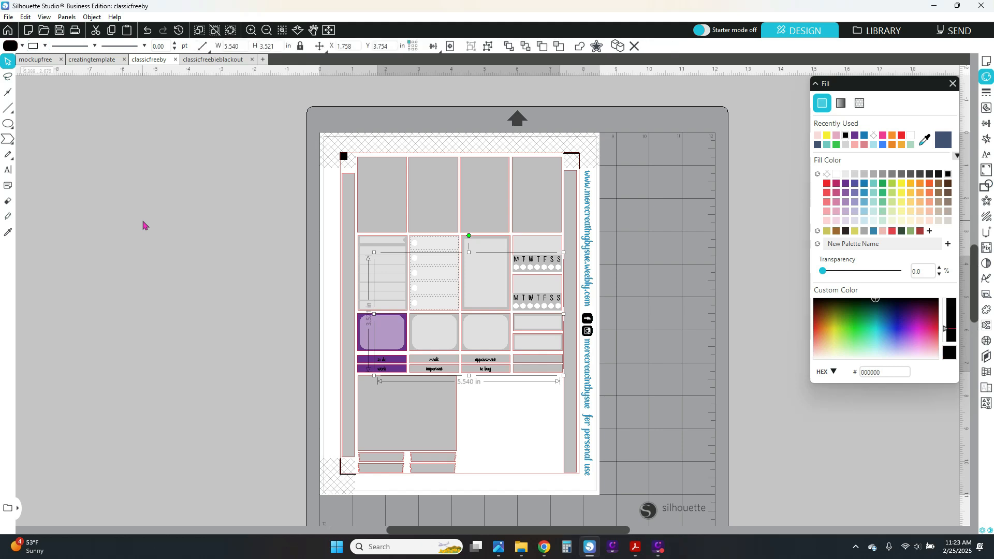
click(536, 246)
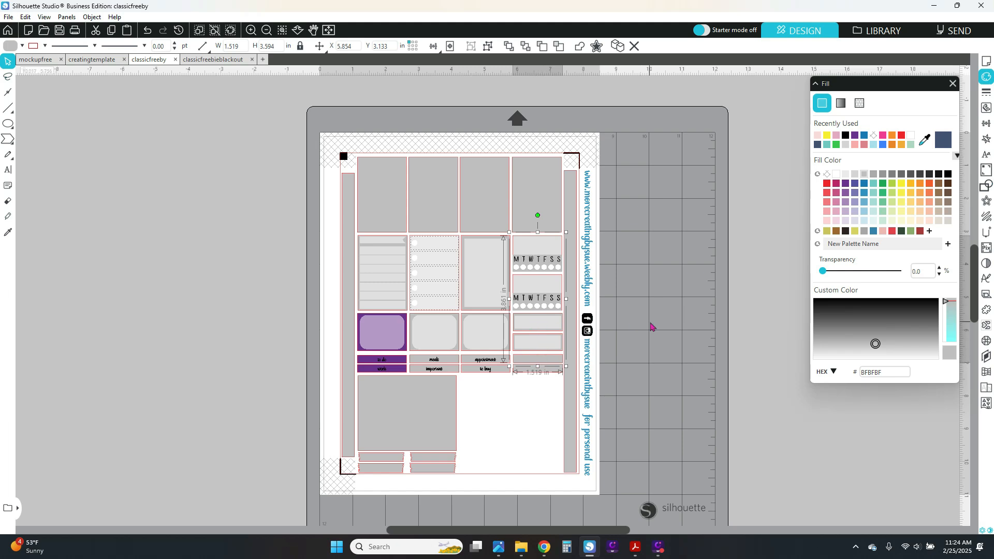
click(827, 145)
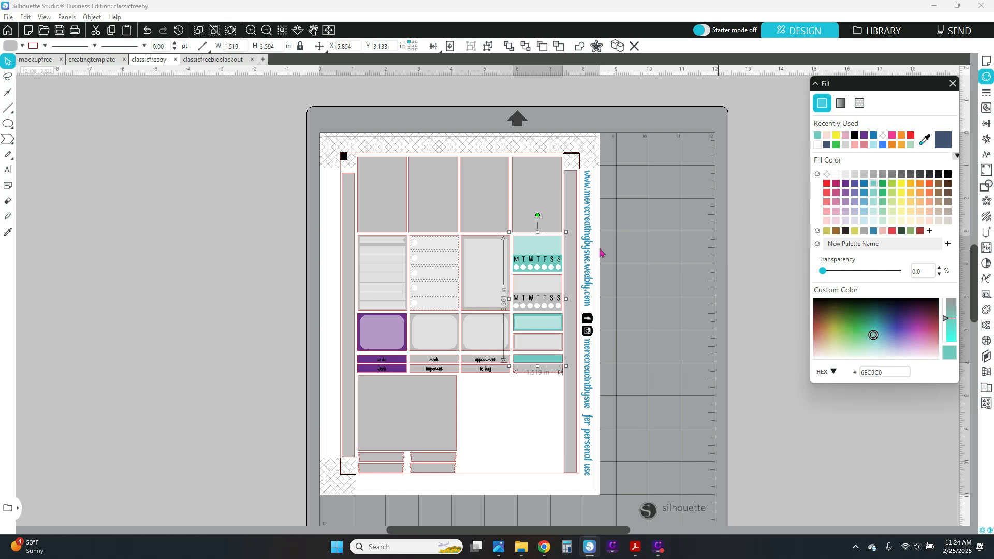
Select the lower right-column sticker group and fill it with a medium blue.
click(535, 285)
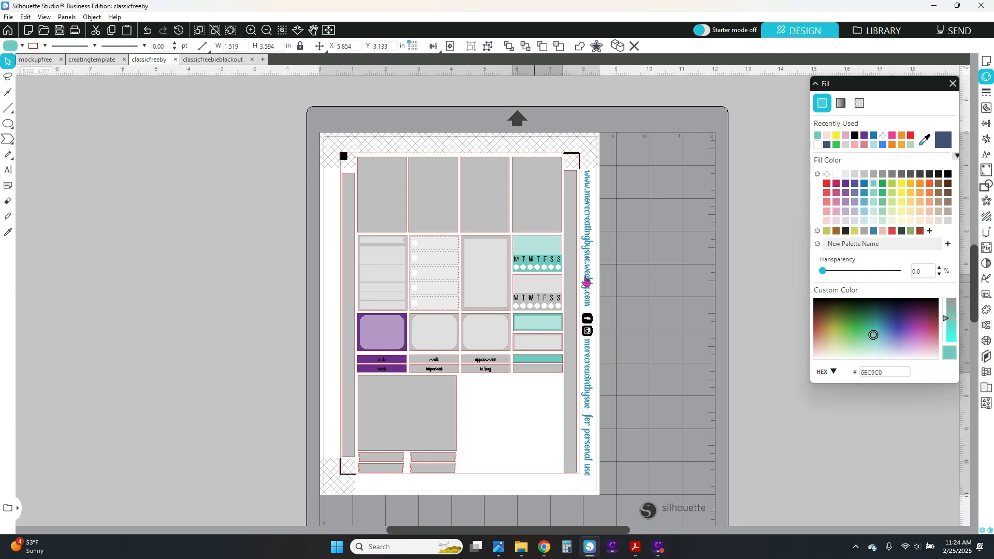
click(863, 184)
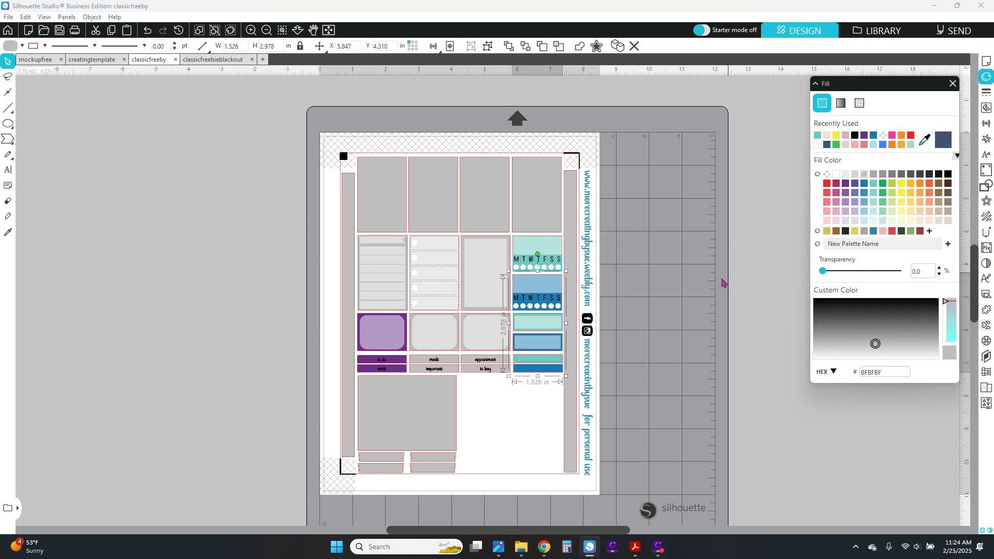